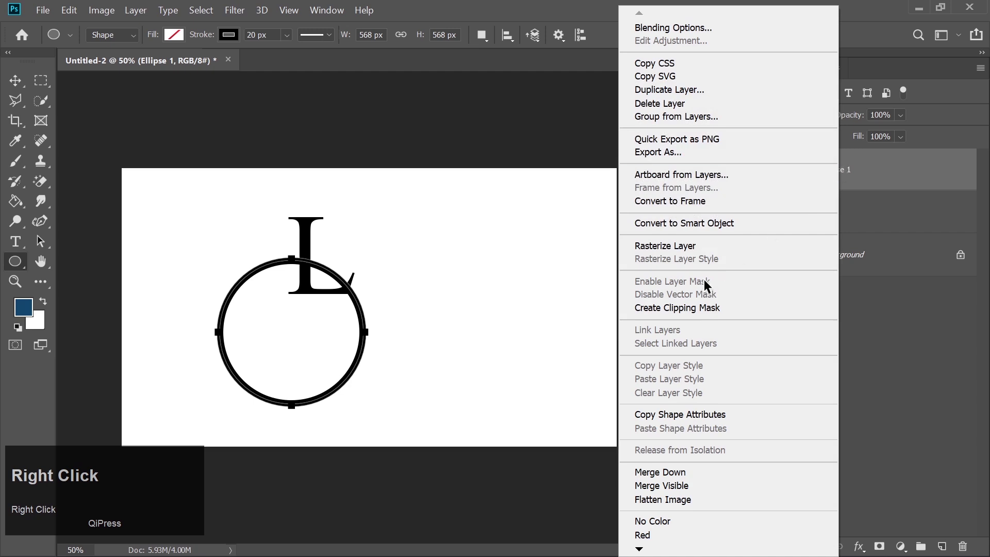
Rasterize the Ellipse 1 layer and align the circle and letter L to the canvas's horizontal and vertical centers
click(657, 248)
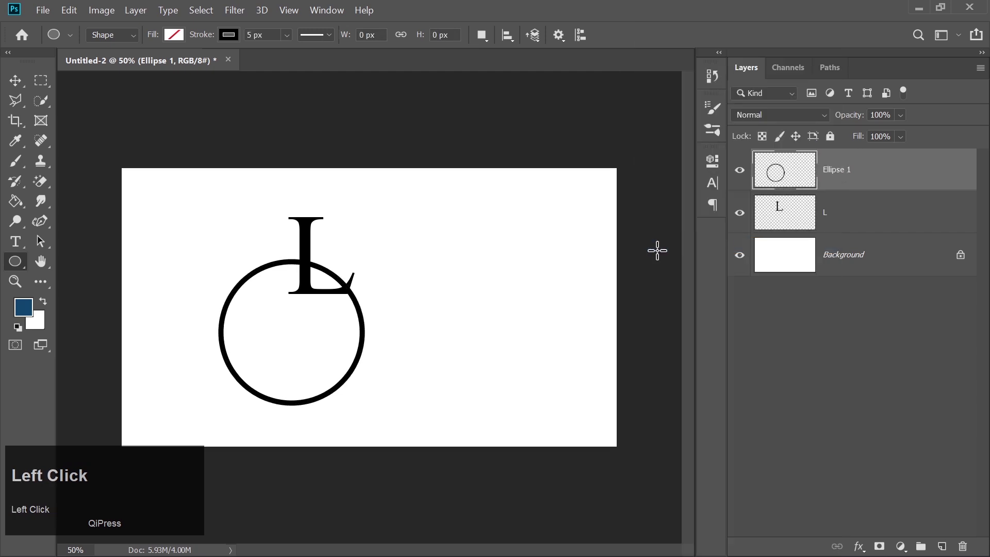
click(14, 81)
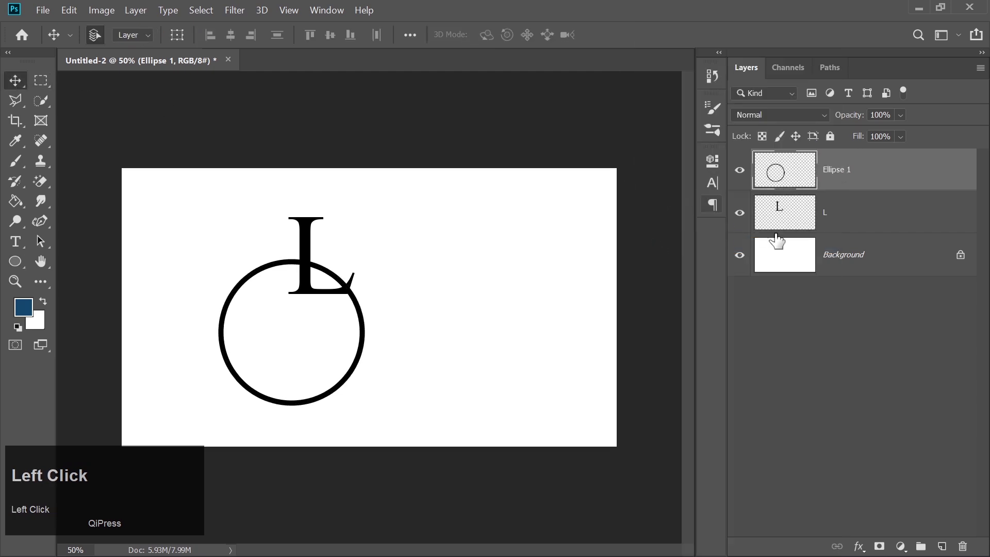
shift+click(835, 256)
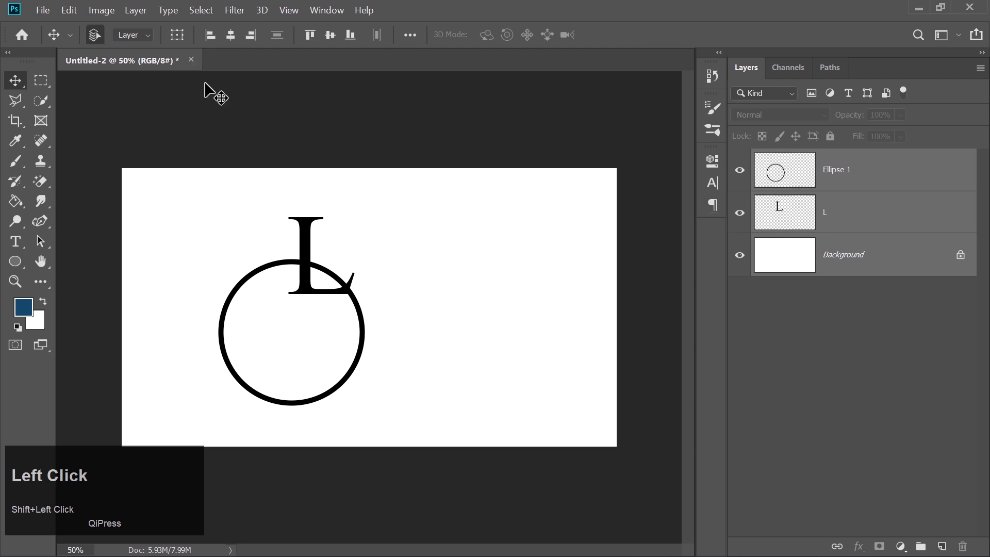
click(228, 40)
click(332, 38)
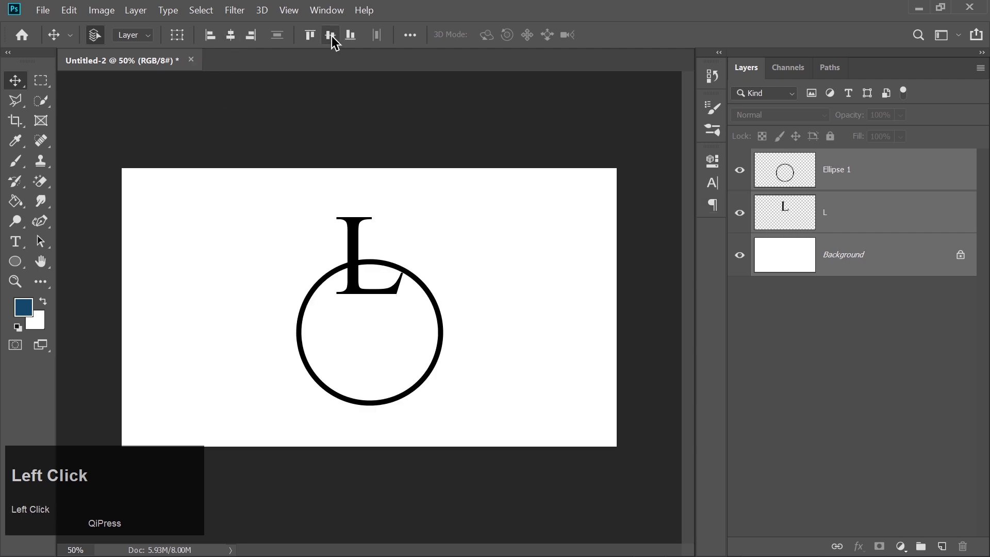
click(849, 353)
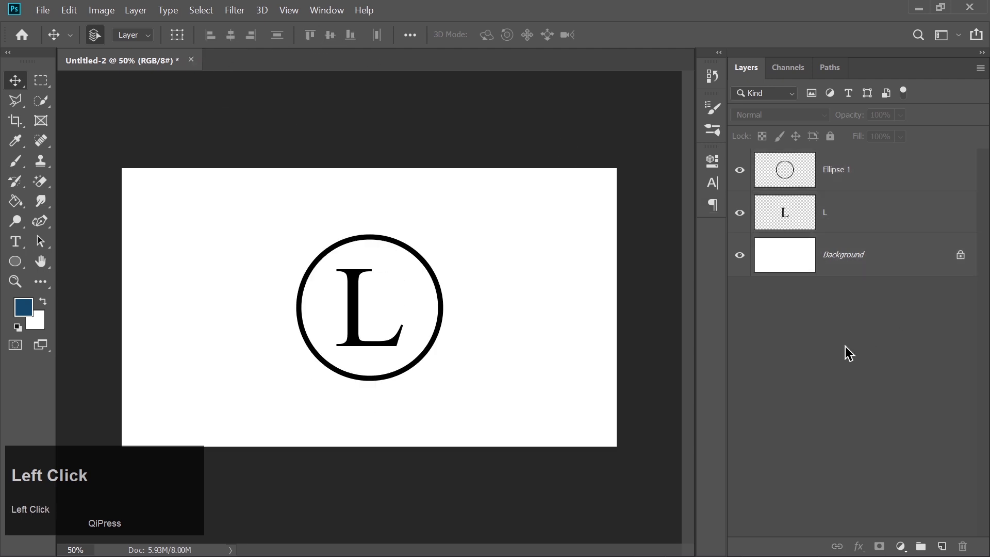
Draw a straight diagonal line about 700 by 360 px with the Pen tool, rising left to right across the circle
click(49, 227)
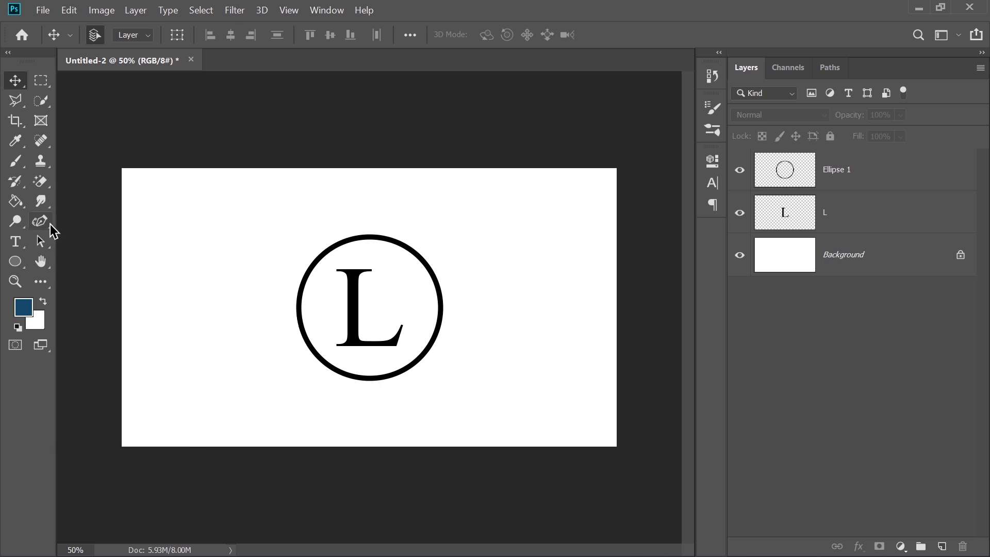
right_click(51, 229)
click(84, 222)
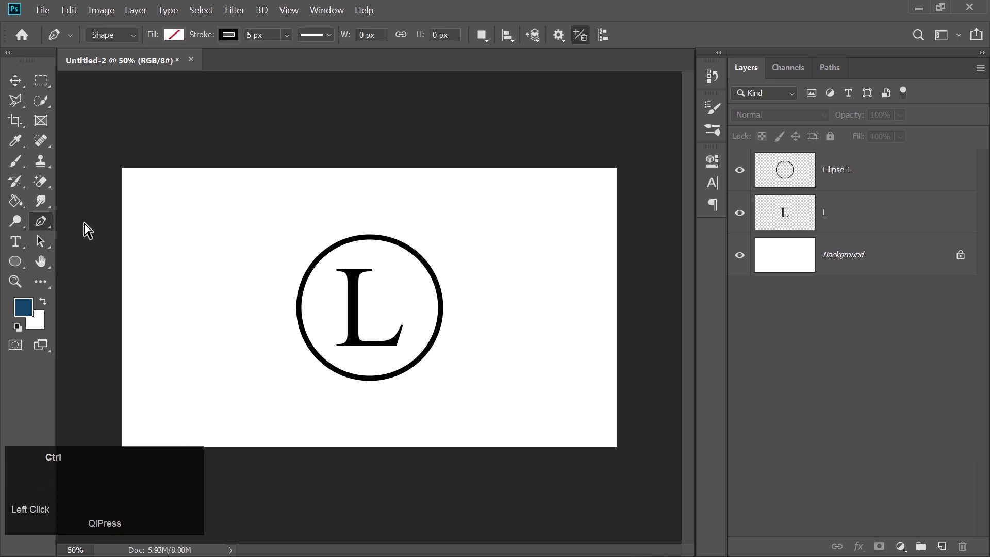
key(ctrl+equal)
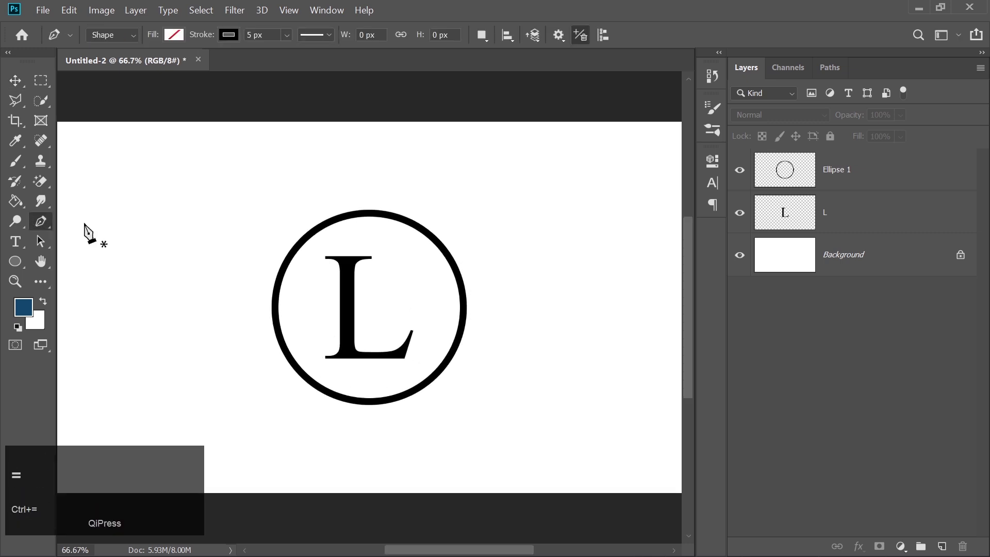
click(234, 342)
click(474, 218)
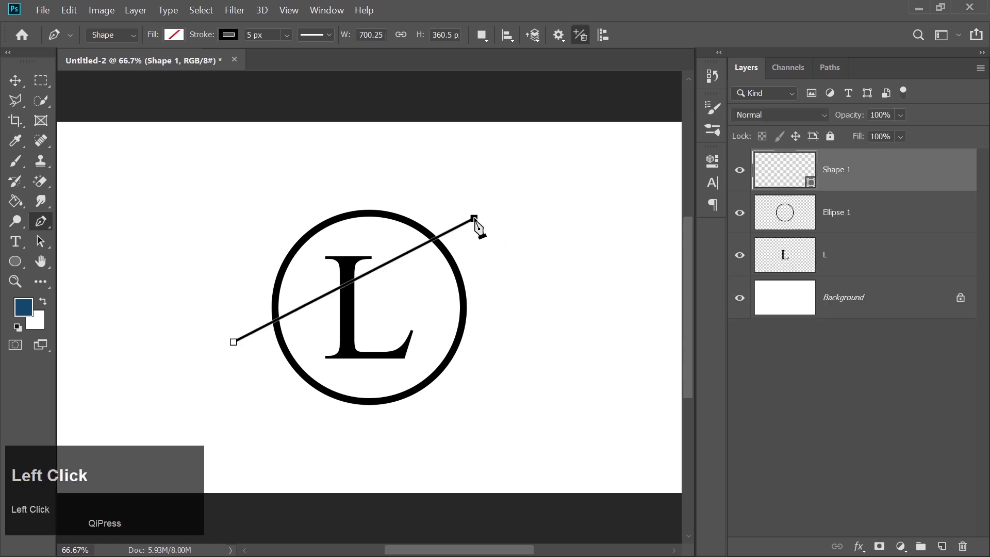
Bend the diagonal line into a gentle S-curve with the Curvature Pen tool, adding points where it crosses the circle
right_click(40, 224)
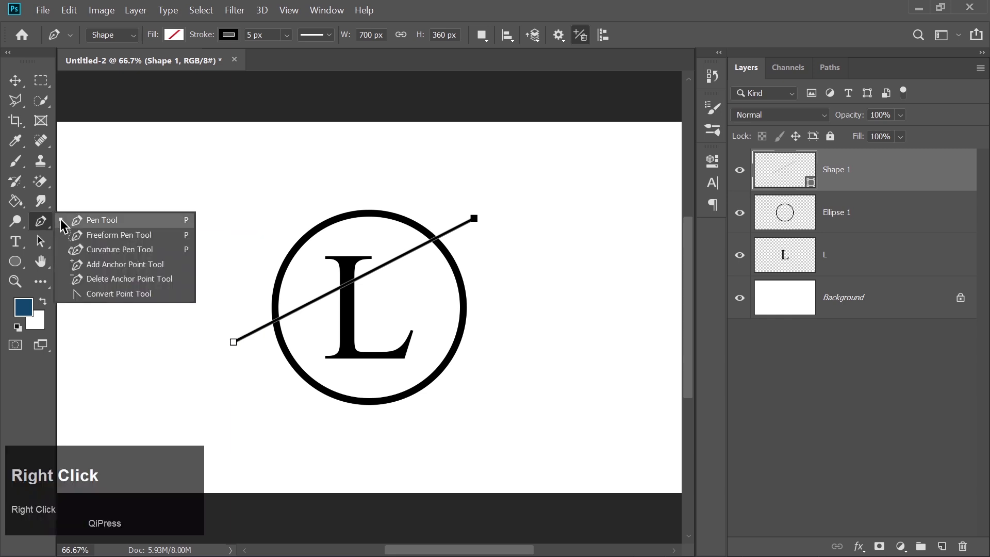
click(111, 251)
drag(283, 316, 432, 234)
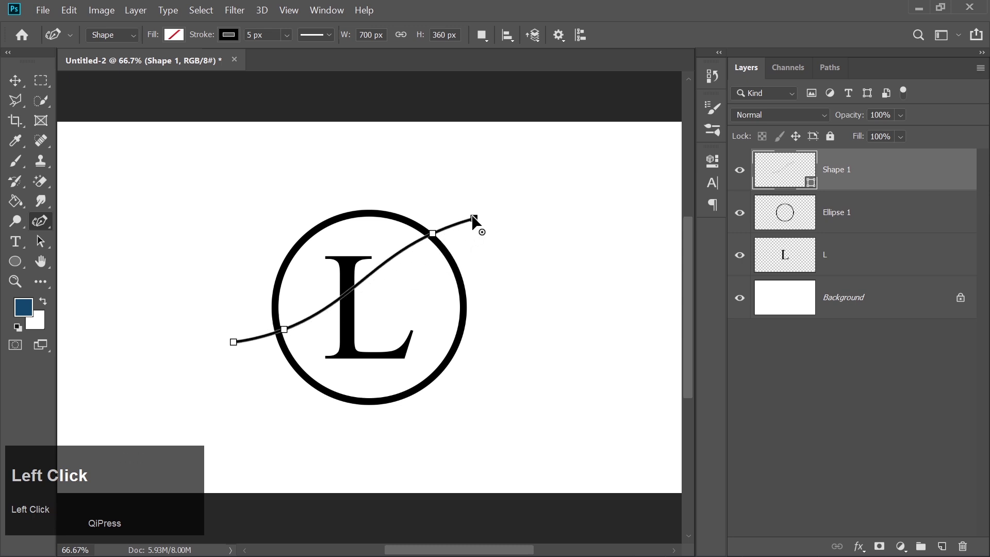
Close the curved path at its starting point and shape its two edges into a thin, nearly parallel swoosh with tapered ends
click(235, 342)
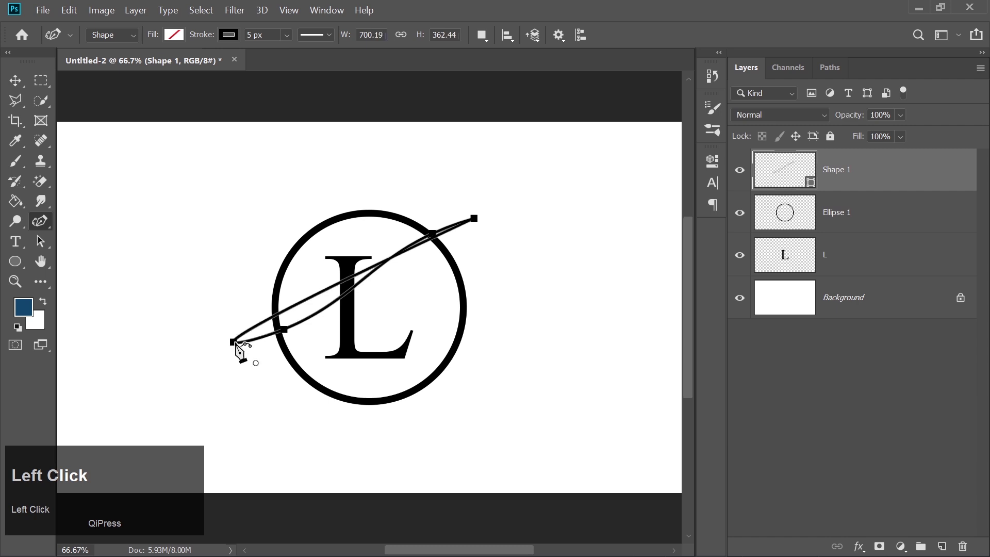
drag(283, 327, 284, 324)
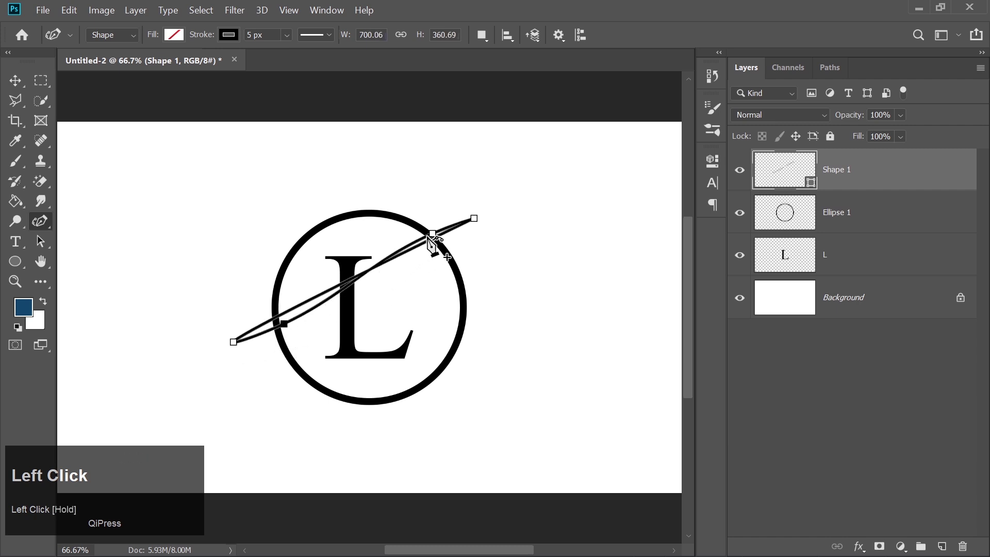
drag(431, 234, 430, 231)
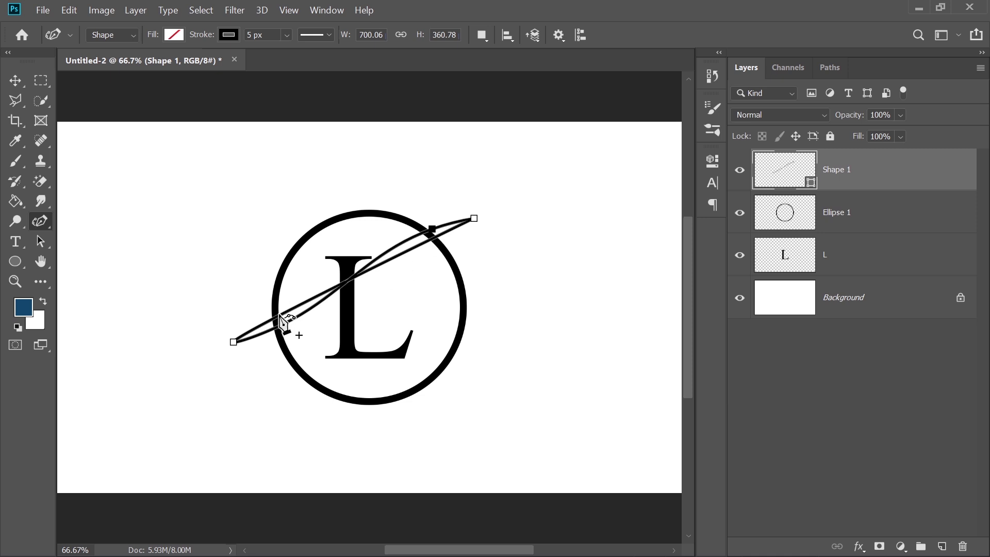
drag(281, 321, 286, 333)
click(448, 252)
drag(446, 244, 430, 233)
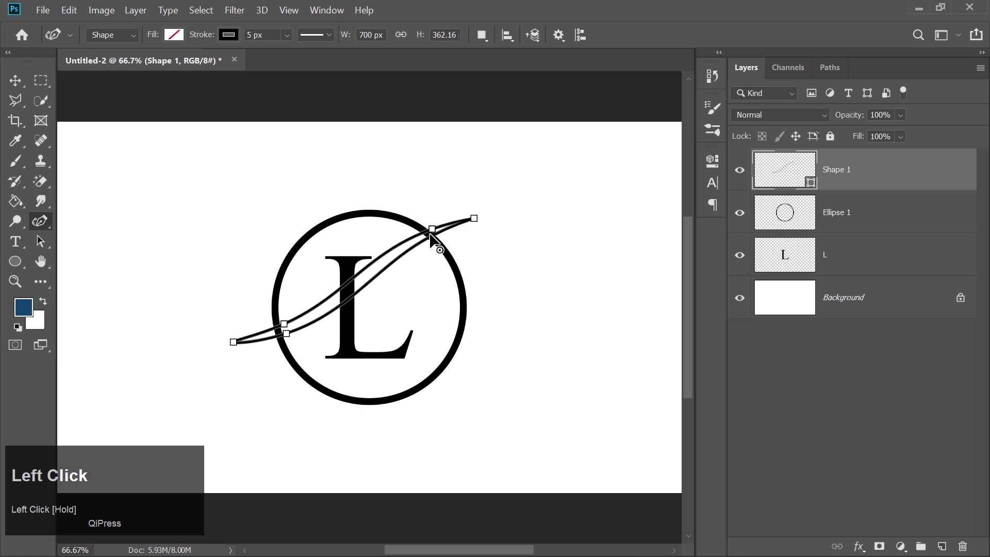
drag(286, 331, 285, 329)
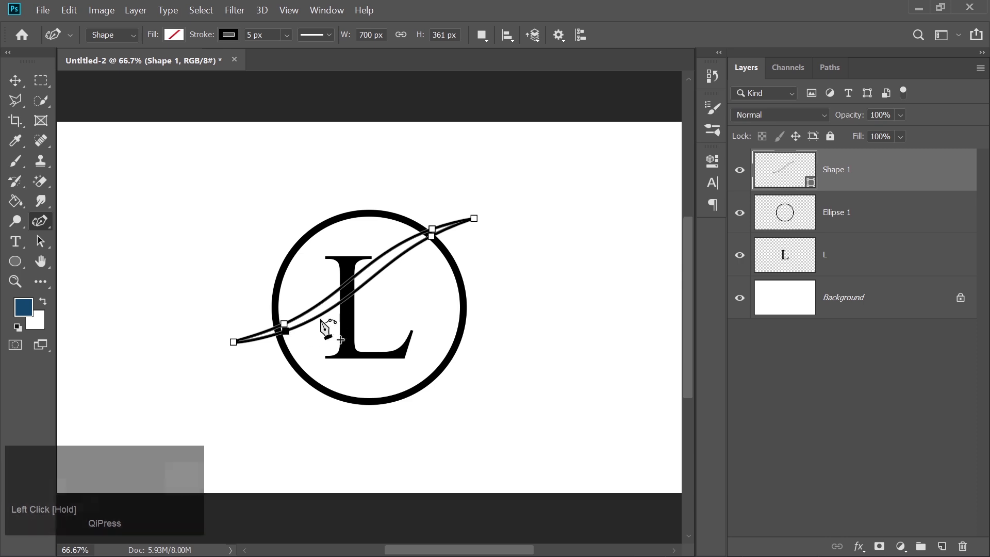
Make a selection from the closed swoosh path
right_click(345, 293)
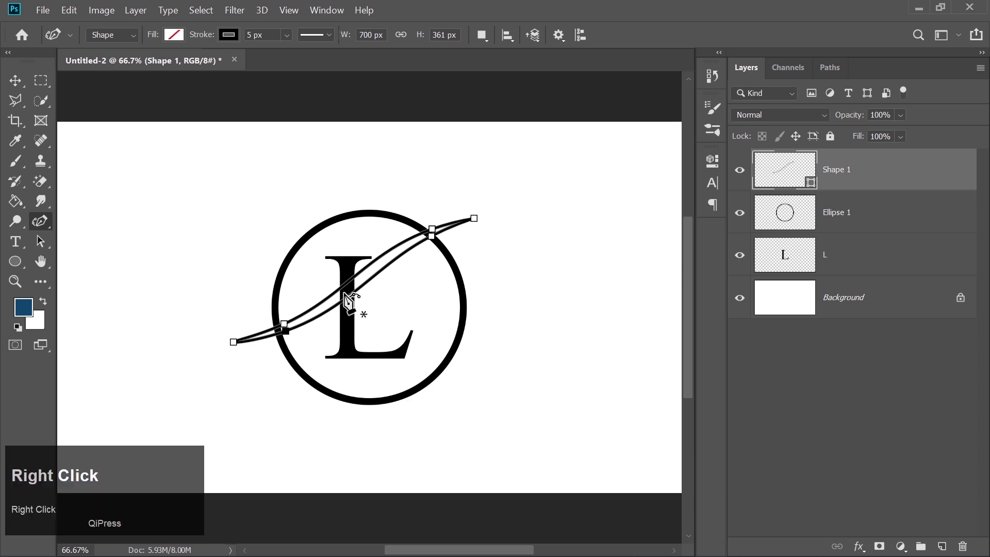
click(366, 276)
key(Return)
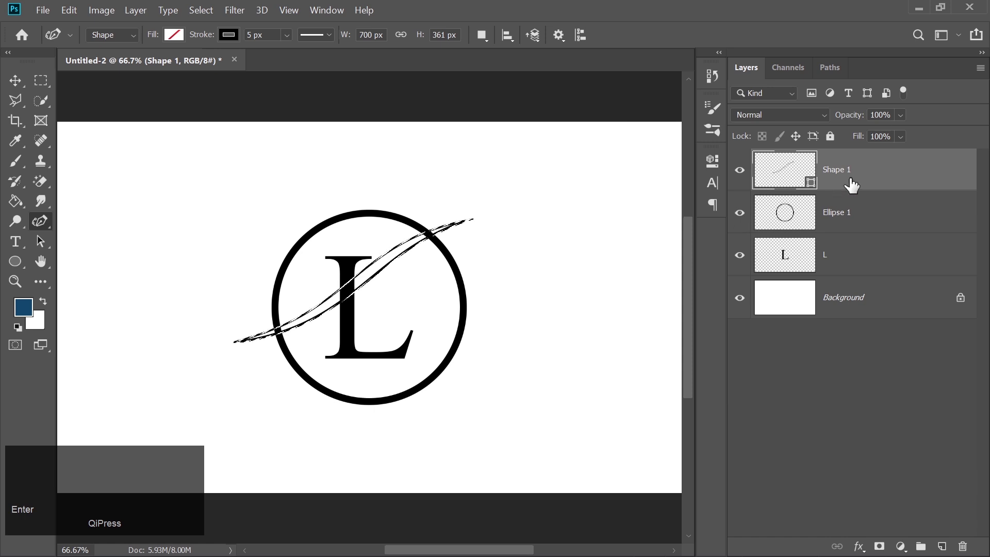
Rasterize the Shape 1 layer, fill the selected swoosh with the dark blue foreground color, and deselect
right_click(789, 186)
click(683, 246)
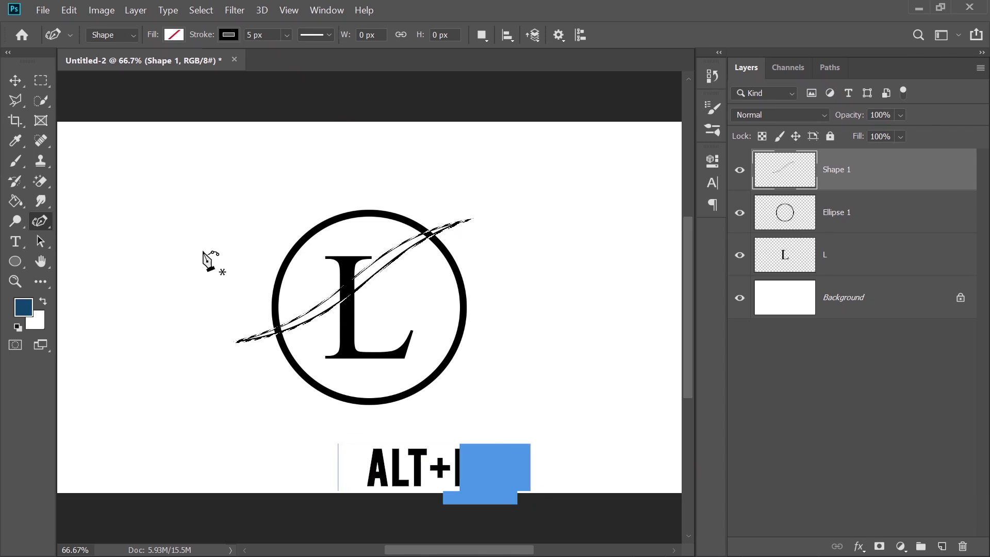
key(alt+BackSpace)
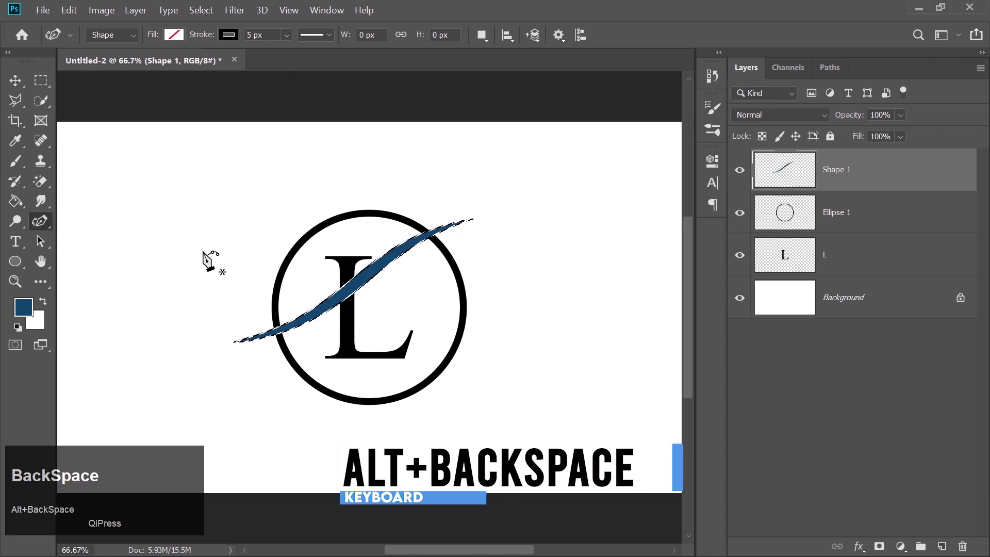
key(ctrl+d)
Duplicate the blue swoosh layer and move the copy straight down to form a second stripe below the original
click(14, 81)
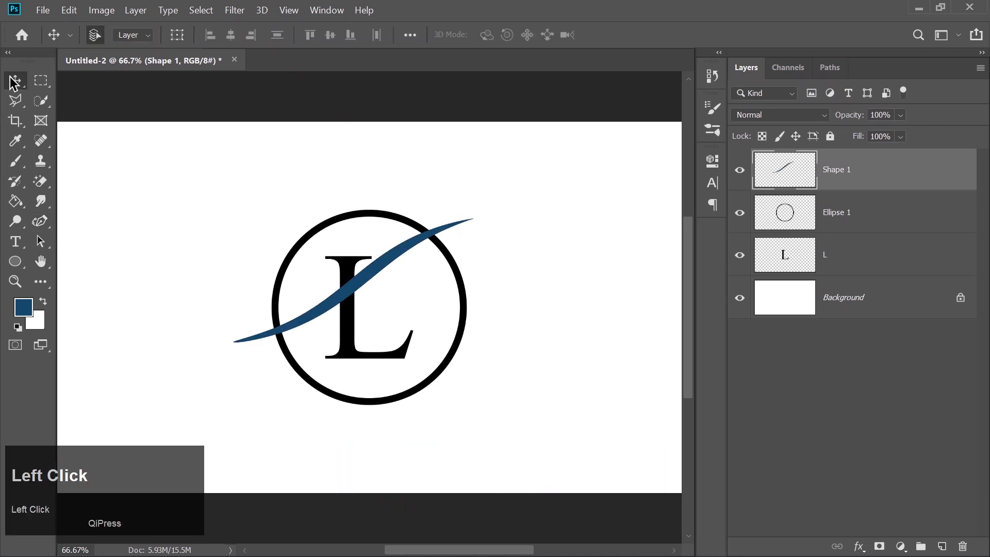
key(ctrl+j)
key(Down)
key(Down)
key(Down)
key(Down)
key(Down)
key(Down)
key(Down)
key(Down)
key(Down)
key(Down)
key(Down)
key(Down)
key(Down)
key(Down)
key(Down)
key(Down)
key(Down)
key(Down)
key(Down)
key(Down)
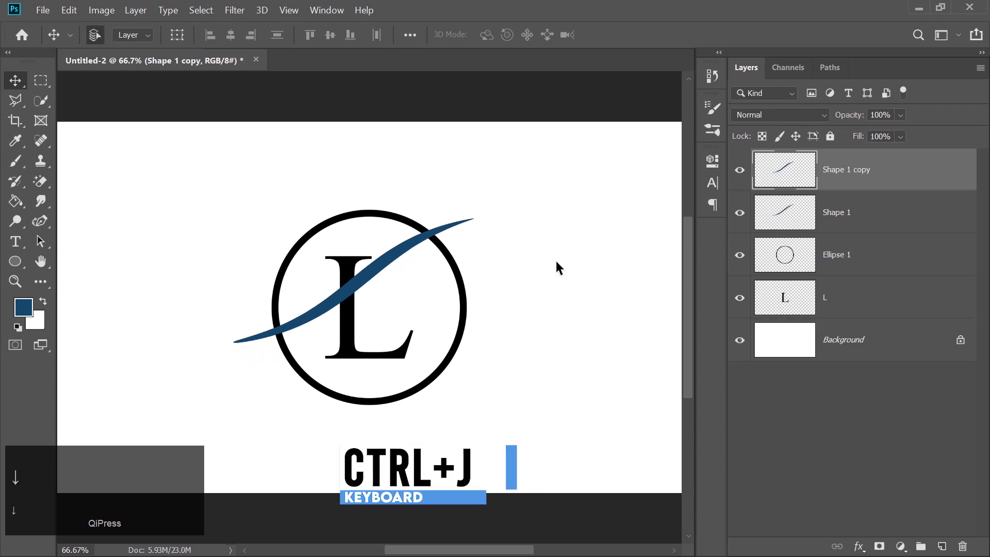
key(Down)
key(Down)
key(Down)
key(Down)
key(Down)
key(Down)
key(Down)
key(Down)
key(Down)
key(Down)
key(Down)
key(Down)
key(Down)
key(Down)
key(Down)
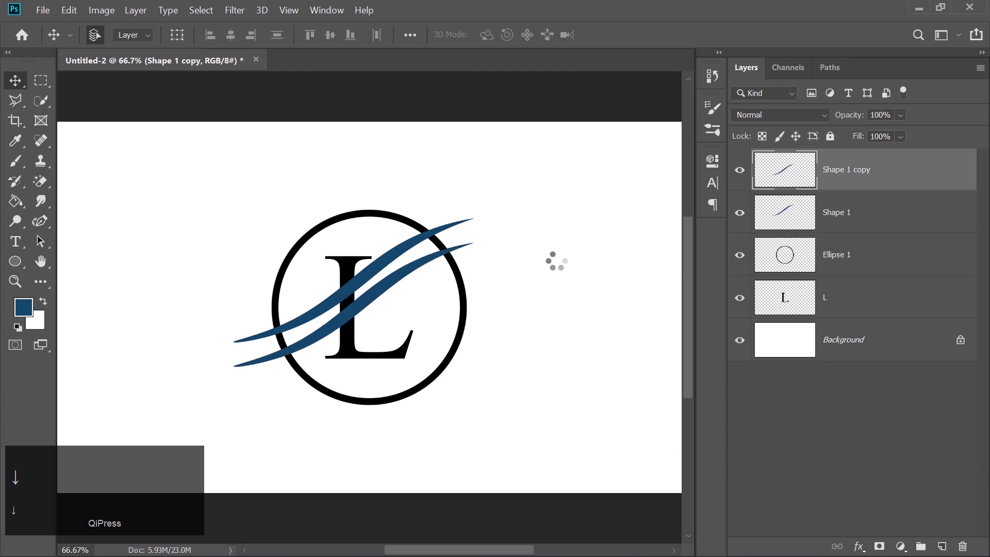
key(Down)
key(Down)
key(Down)
key(Down)
key(Down)
key(Down)
key(Down)
key(Down)
key(Down)
key(Down)
key(Down)
key(Down)
key(Down)
key(Down)
key(Down)
key(Down)
key(Down)
key(Down)
key(Down)
key(Down)
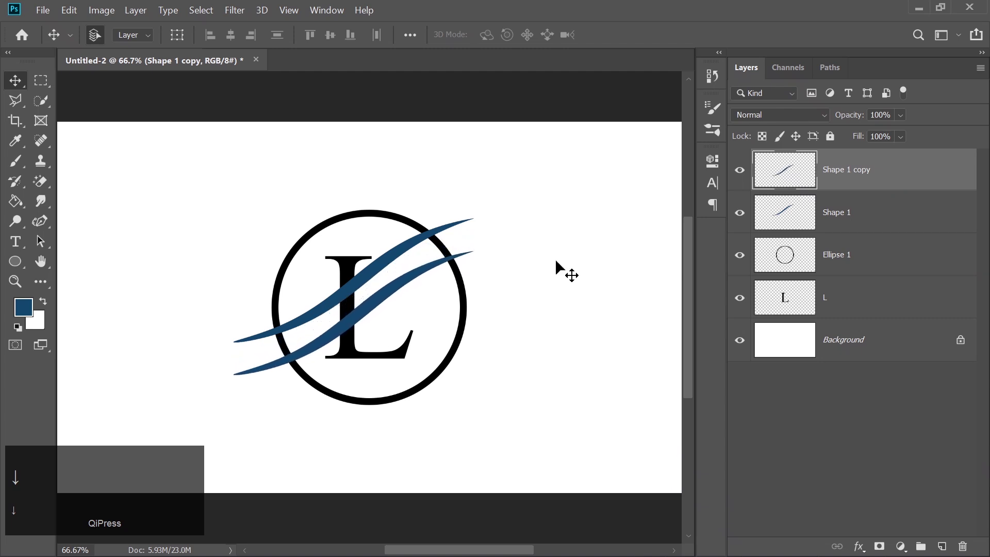
Select both swoosh layers and move them together slightly down and right until they are centered horizontally on the circle
shift+click(832, 217)
key(Down)
key(Down)
key(Down)
key(Down)
key(Down)
key(Down)
key(Down)
key(Down)
key(Down)
key(Down)
key(Down)
key(Down)
key(Down)
key(Down)
key(Down)
key(Down)
key(Down)
key(Down)
key(Down)
key(Down)
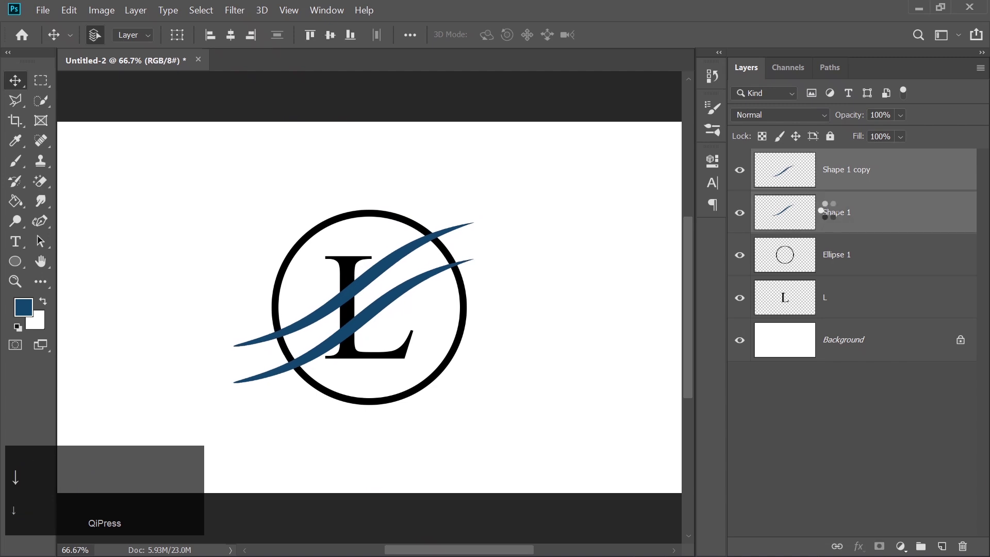
key(Right)
key(Right)
key(Right)
key(Right)
key(Right)
key(Right)
key(Right)
key(Right)
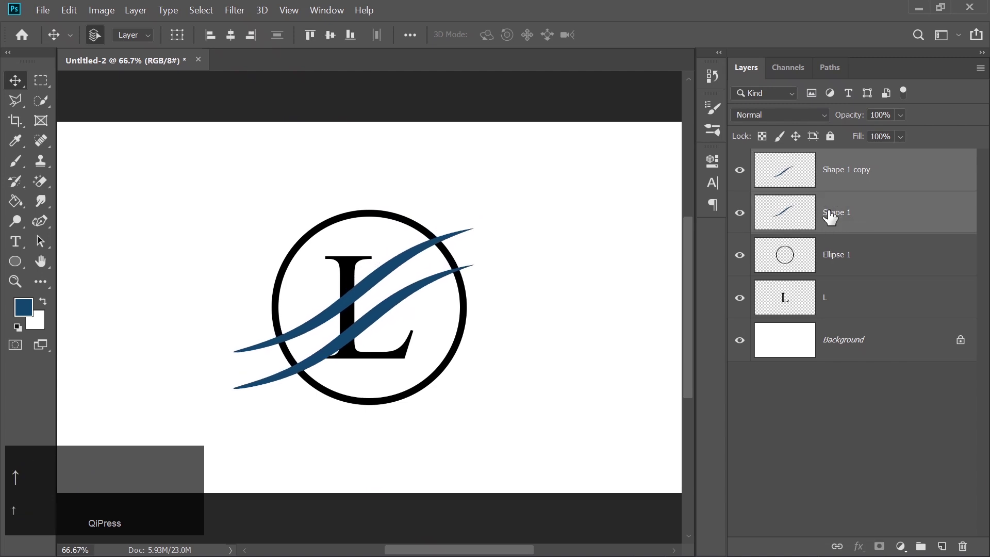
key(Right)
key(Right)
key(Right)
key(Right)
key(Right)
key(Right)
key(Right)
key(Right)
key(Right)
key(Right)
key(Right)
key(Right)
key(Right)
key(Right)
key(Right)
key(Right)
key(Right)
key(Right)
key(Right)
key(Right)
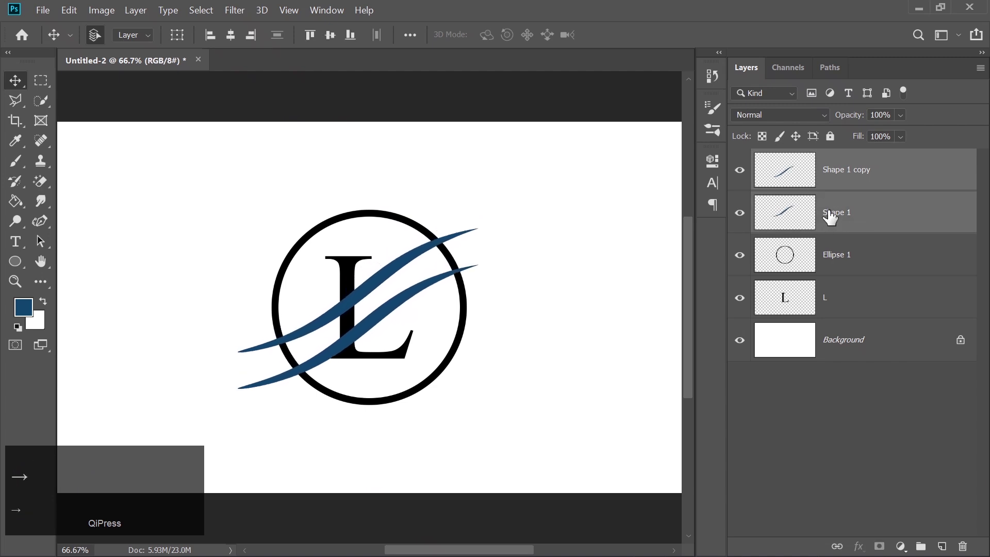
key(Right)
key(Right)
key(Right)
key(Right)
key(Right)
key(Right)
key(Right)
key(Right)
key(Right)
key(Right)
key(Right)
key(Right)
key(Right)
key(Right)
key(Right)
key(Right)
key(Right)
key(Right)
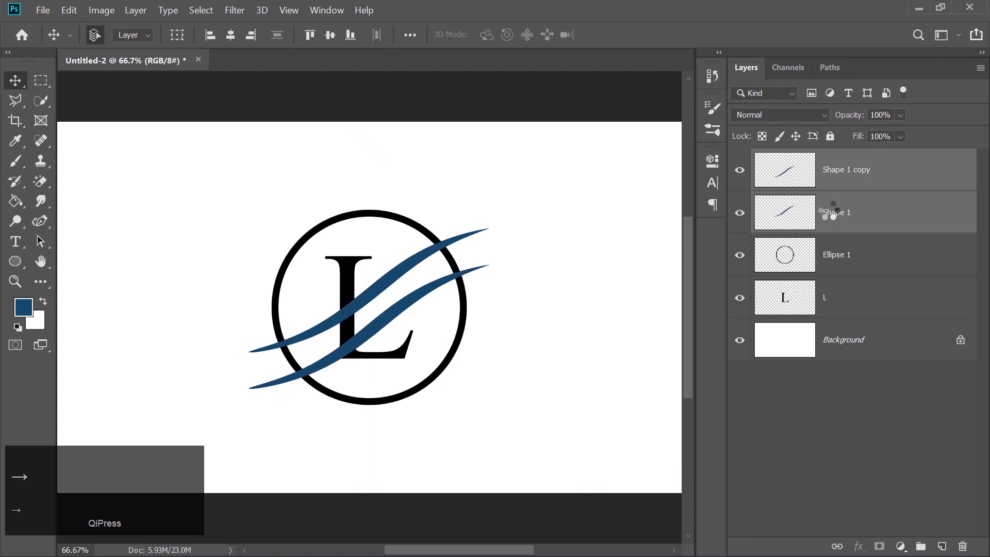
Move both blue swoosh layers together straight up until they cross the middle of the circle, and deselect the layers
key(Up)
key(Up)
key(Up)
key(Up)
key(Up)
key(Up)
key(Up)
key(Up)
key(Up)
key(Up)
key(Up)
key(Up)
key(Up)
key(Up)
key(Up)
key(Up)
key(Up)
key(Up)
key(Up)
key(Up)
key(Up)
key(Up)
key(Up)
key(Up)
key(Up)
key(Up)
key(Up)
key(Up)
key(Up)
key(Up)
key(Up)
key(Up)
key(Up)
key(Up)
key(Up)
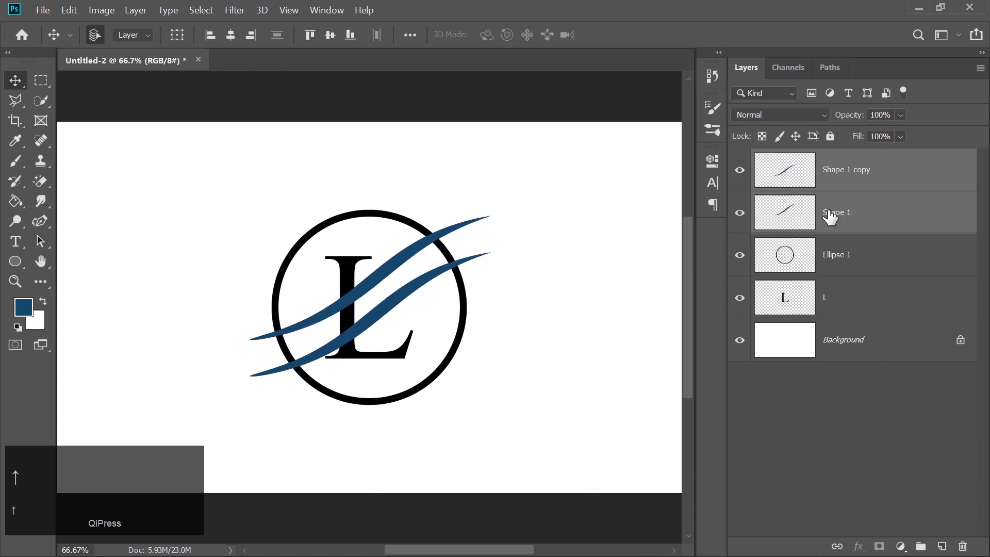
click(838, 385)
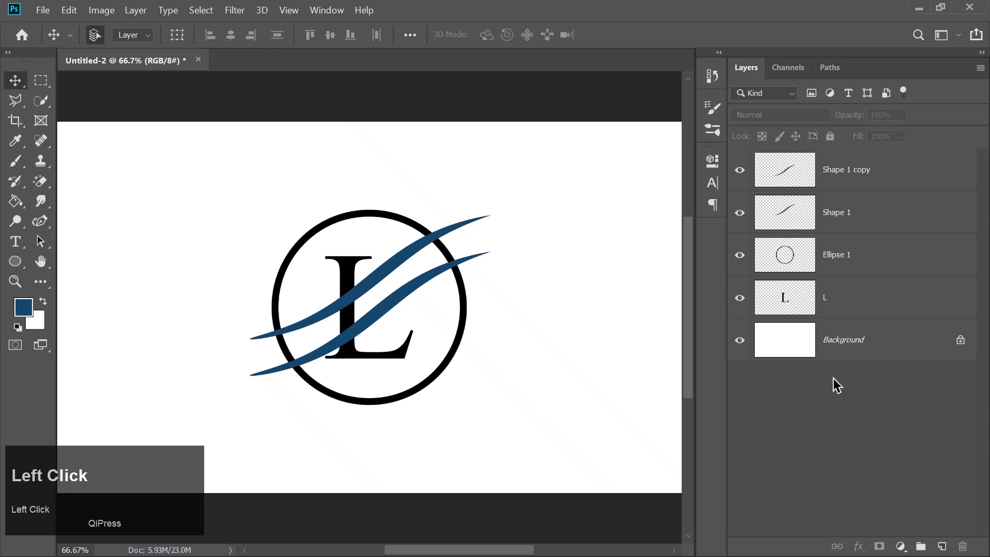
Duplicate the Shape 1 copy swoosh layer and move the copy up and left, above the two existing swooshes
click(840, 180)
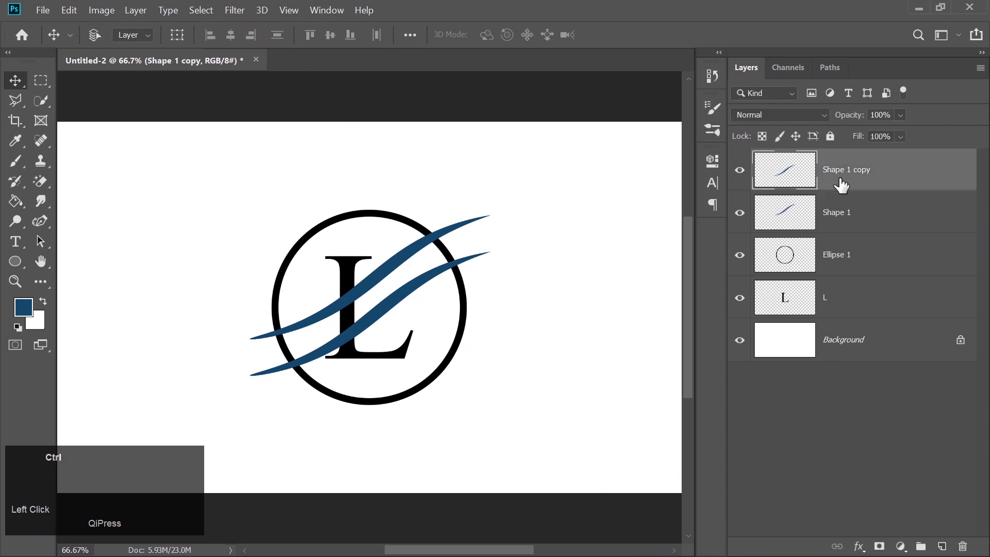
key(ctrl+j)
key(Up)
key(Up)
key(Up)
key(Up)
key(Up)
key(Up)
key(Up)
key(Up)
key(Up)
key(Up)
key(Up)
key(Up)
key(Up)
key(Up)
key(Up)
key(Up)
key(Up)
key(Up)
key(Up)
key(Up)
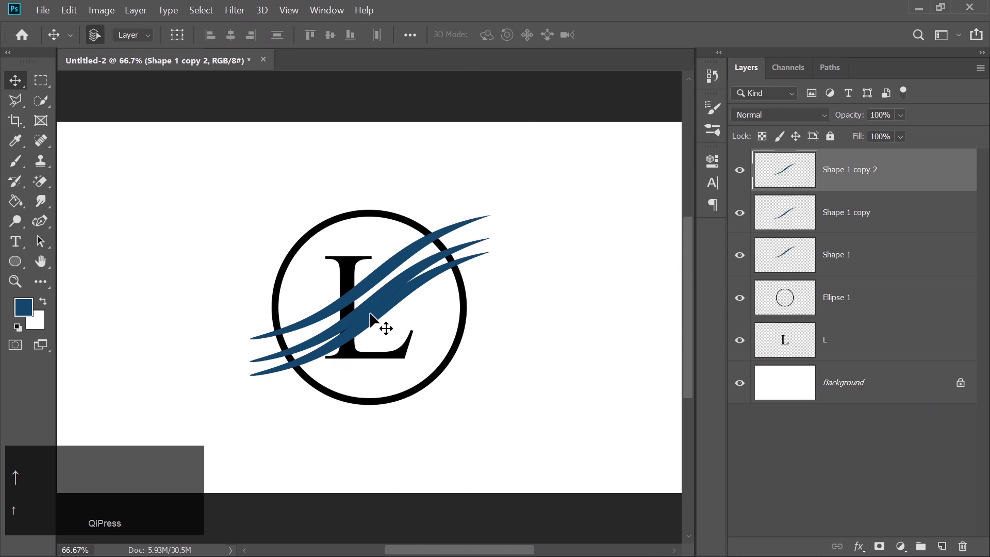
mouse_move(364, 319)
mouse_down()
mouse_move(325, 280)
mouse_move(325, 289)
mouse_up()
Scale the new swoosh to about 33%, rotate it about -9.6°, and place it across the circle's upper-left edge
key(ctrl+t)
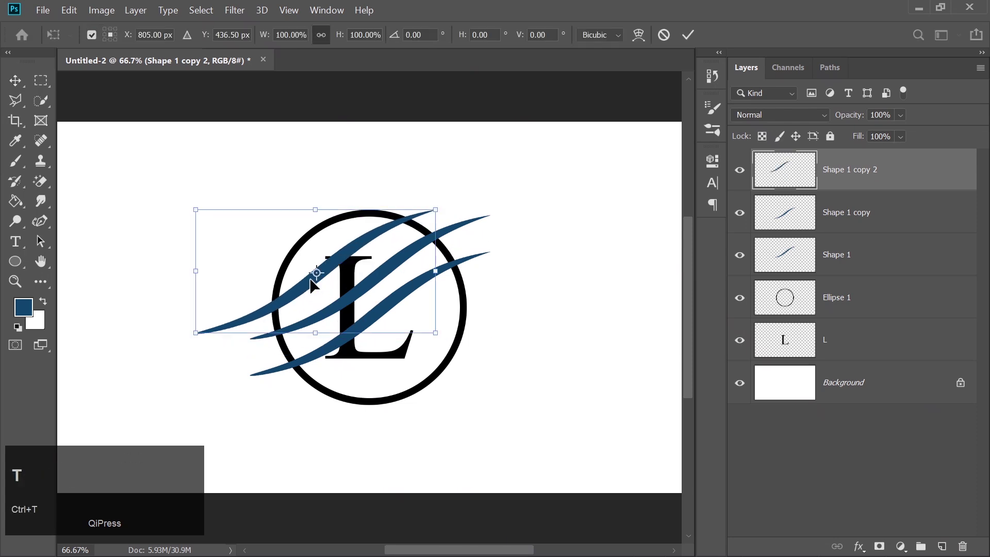
mouse_move(433, 333)
mouse_down()
mouse_move(281, 241)
mouse_move(276, 249)
mouse_move(260, 230)
mouse_move(310, 273)
mouse_move(328, 245)
mouse_move(306, 267)
mouse_move(314, 260)
mouse_up()
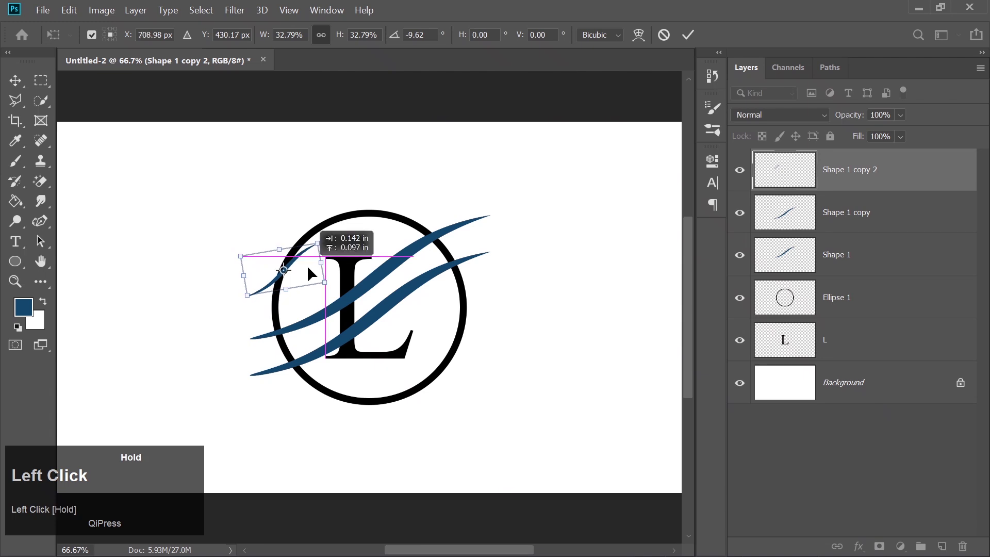
key(Return)
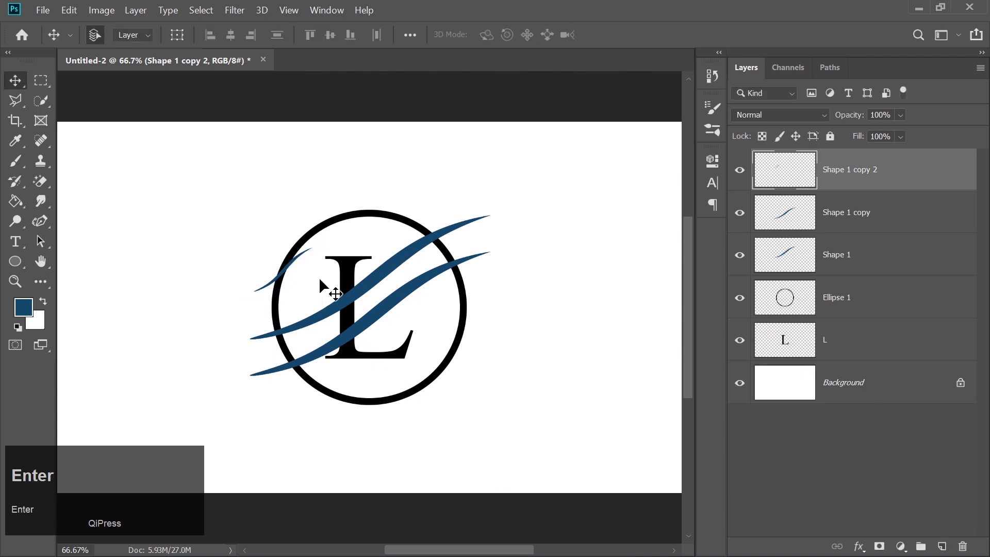
Merge all logo layers into one with the Background layer hidden, and show the Background again
click(741, 384)
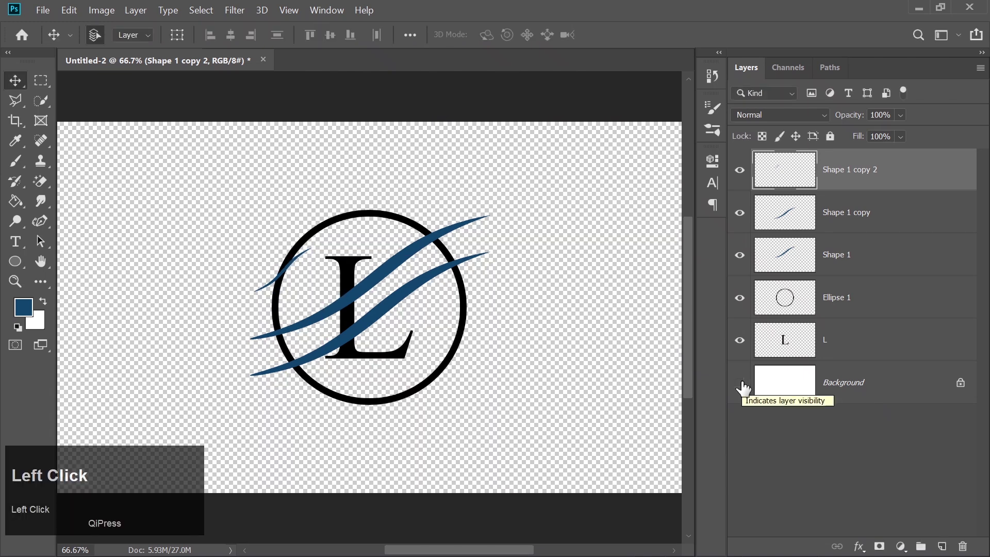
key(ctrl+shift+e)
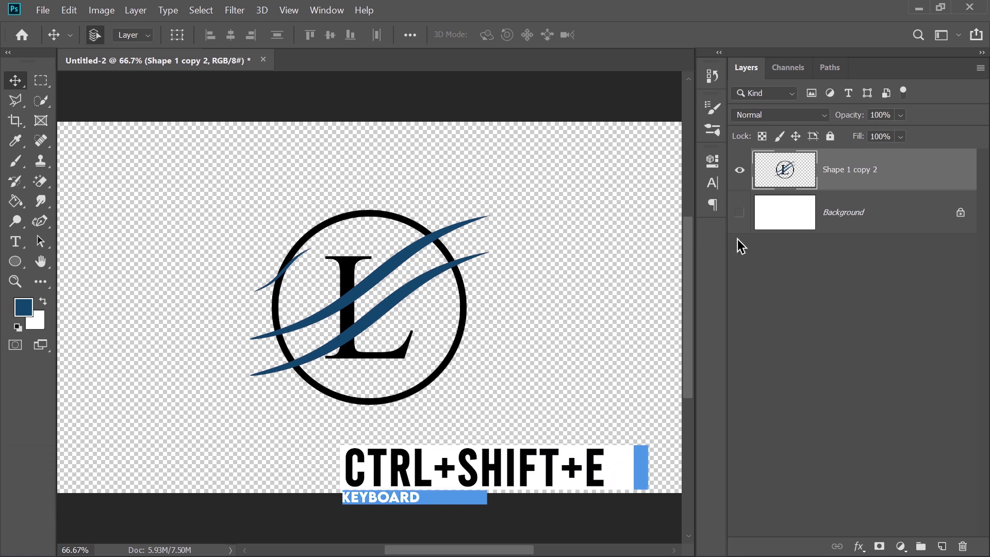
click(740, 212)
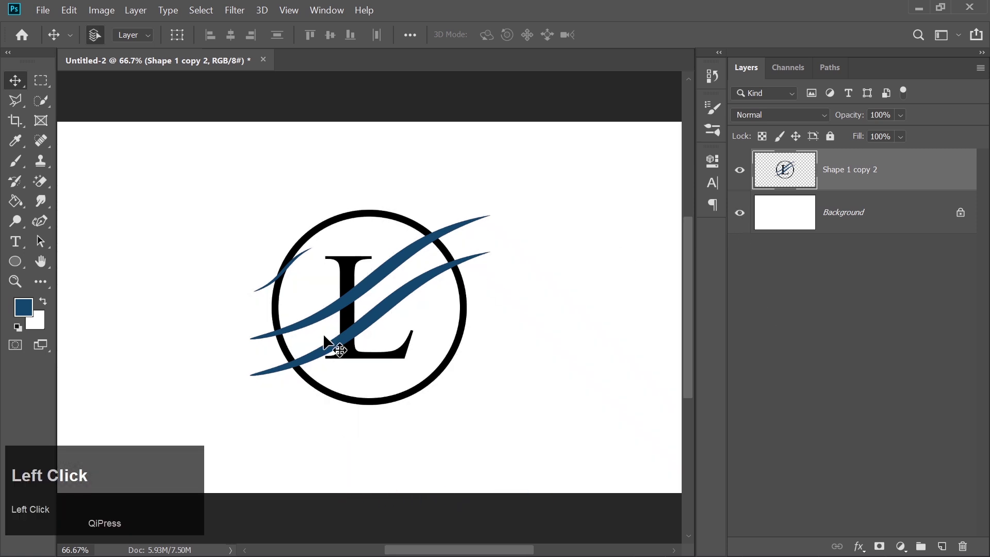
Erase the ring segments between the swooshes on both sides of the circle with the Magic Eraser tool
click(41, 183)
right_click(41, 186)
click(83, 209)
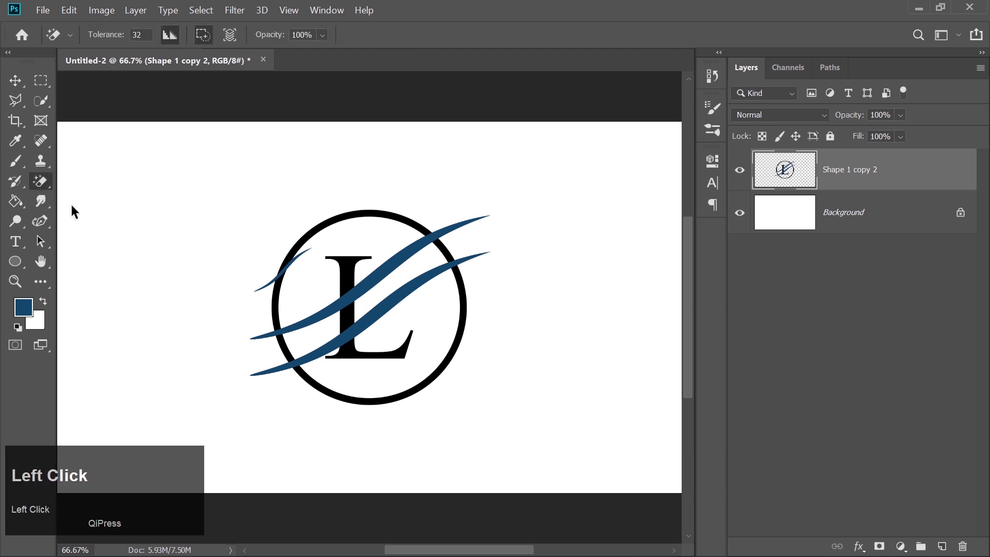
click(288, 336)
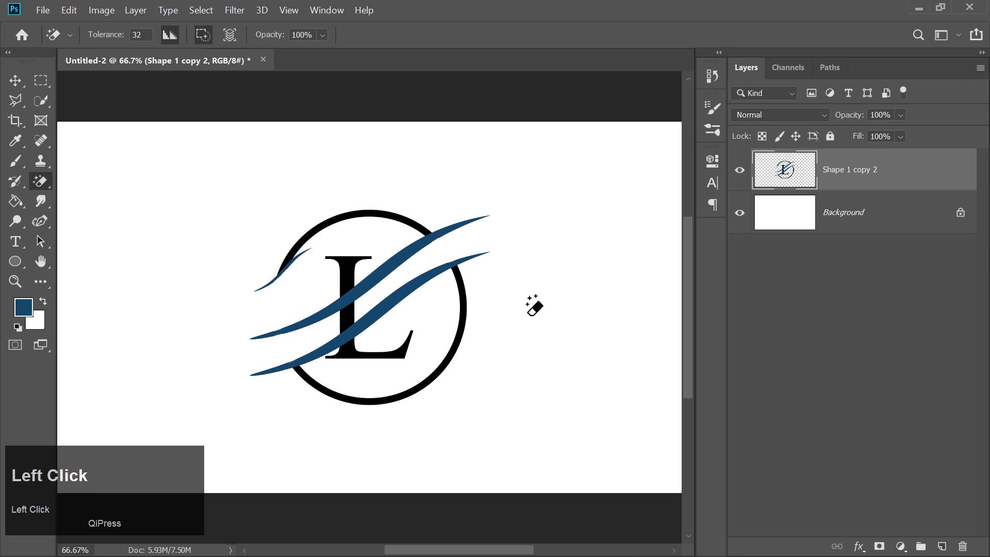
click(14, 81)
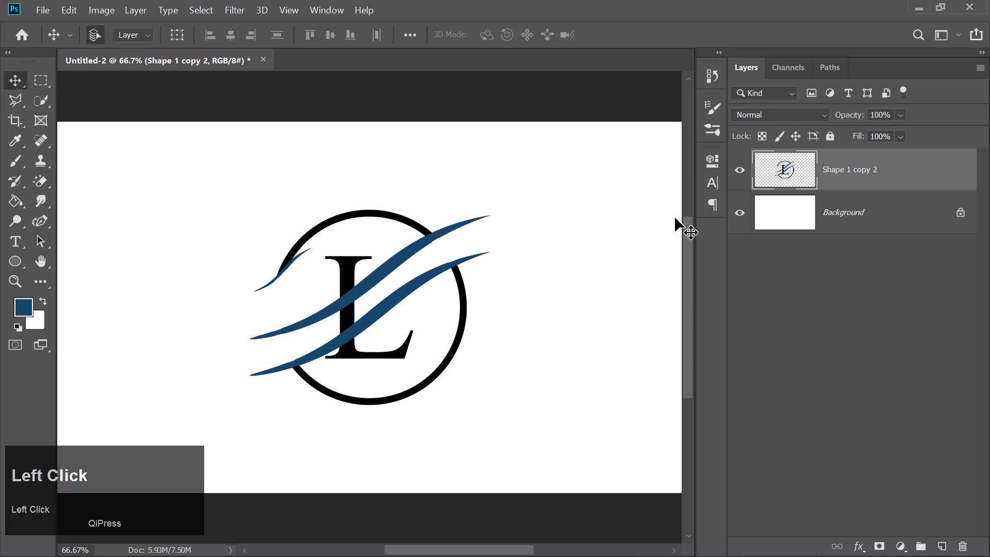
Hide the white Background layer and open the [YOUR LOGO HERE] smart object of Frozen Light Logo Mockup.psd for editing
click(740, 213)
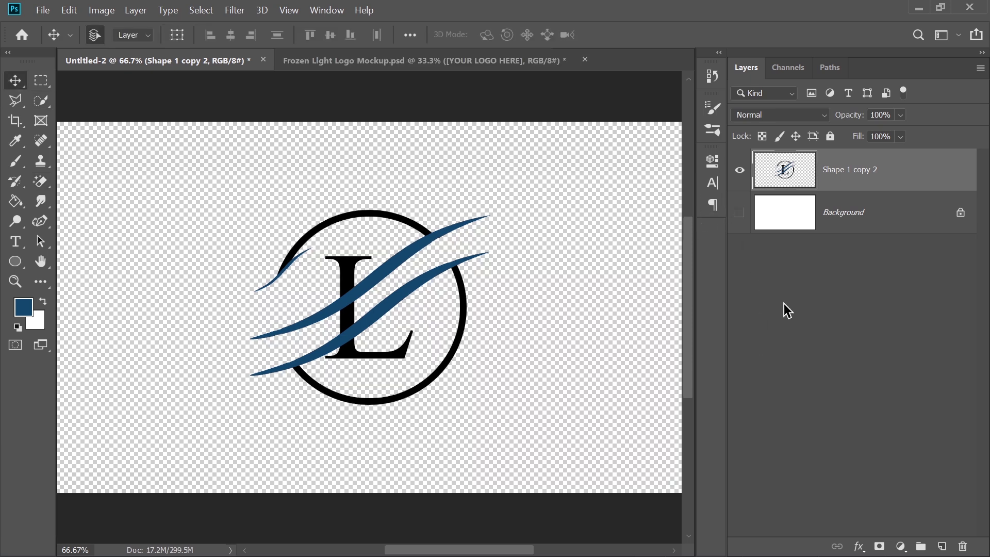
click(427, 62)
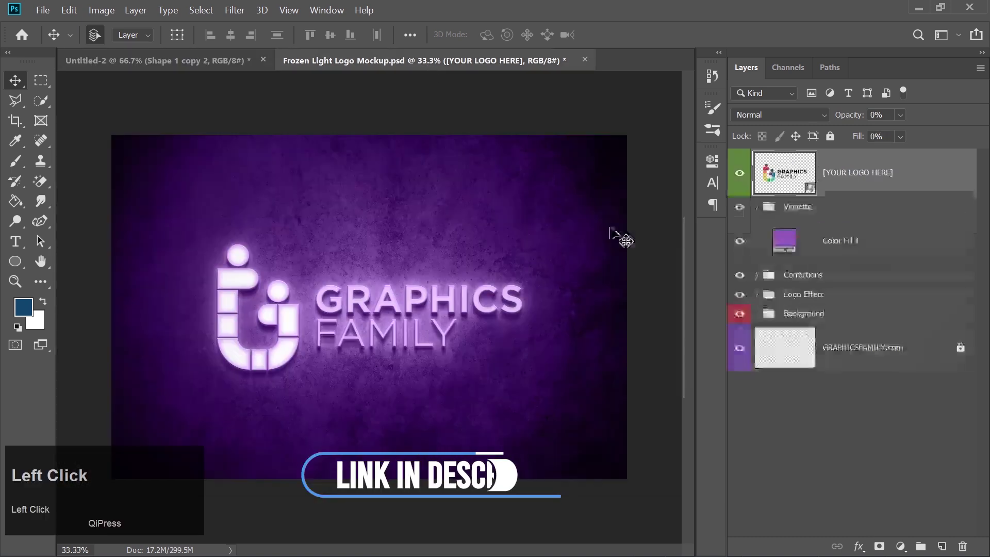
double_click(784, 184)
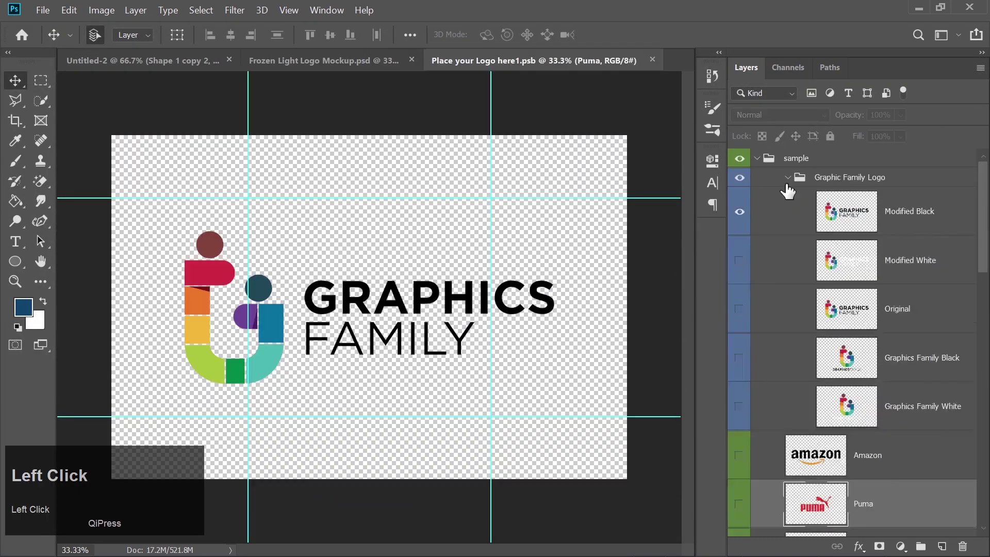
Copy the merged logo layer into Place your Logo here1.psb and hide the sample Graphic Family Logo group
click(144, 55)
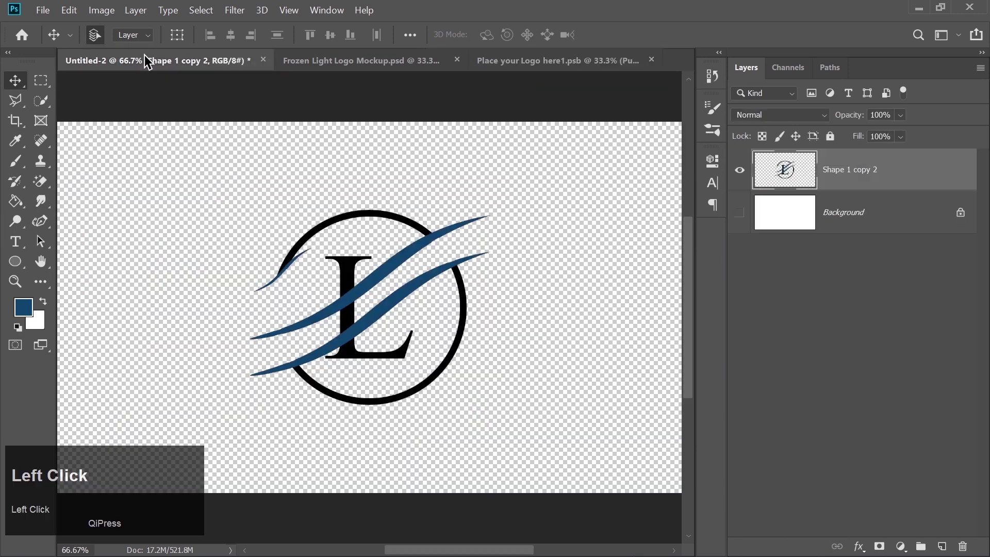
drag(374, 279, 361, 310)
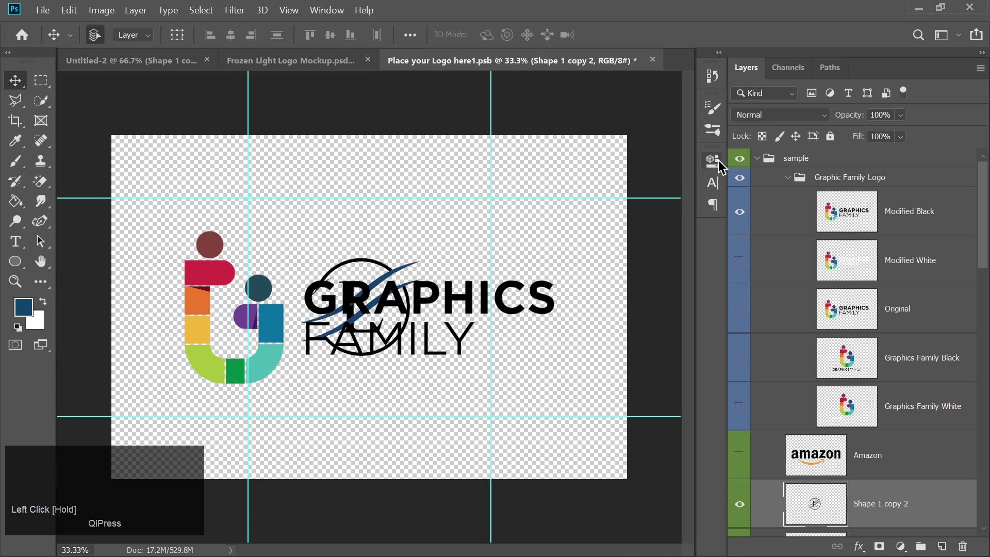
click(740, 159)
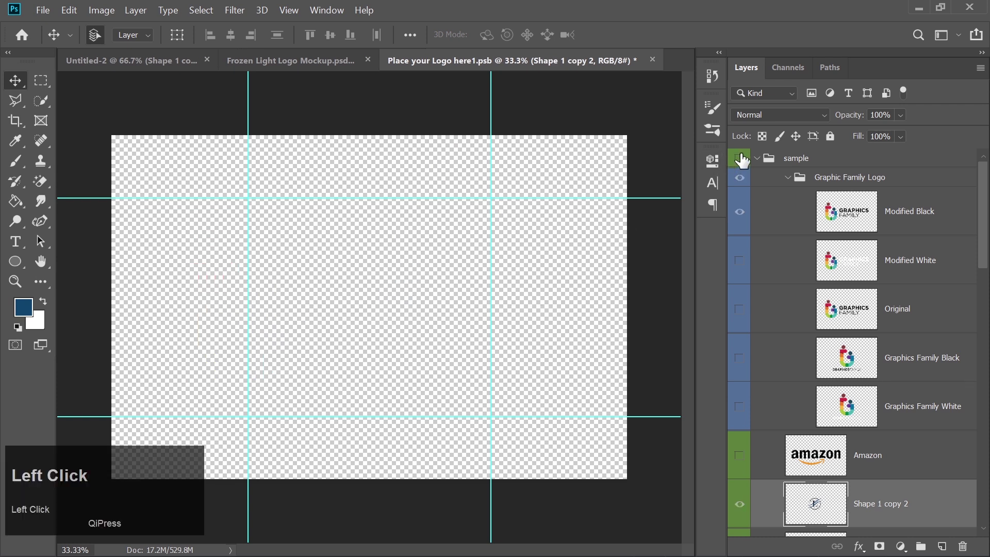
click(740, 158)
click(739, 179)
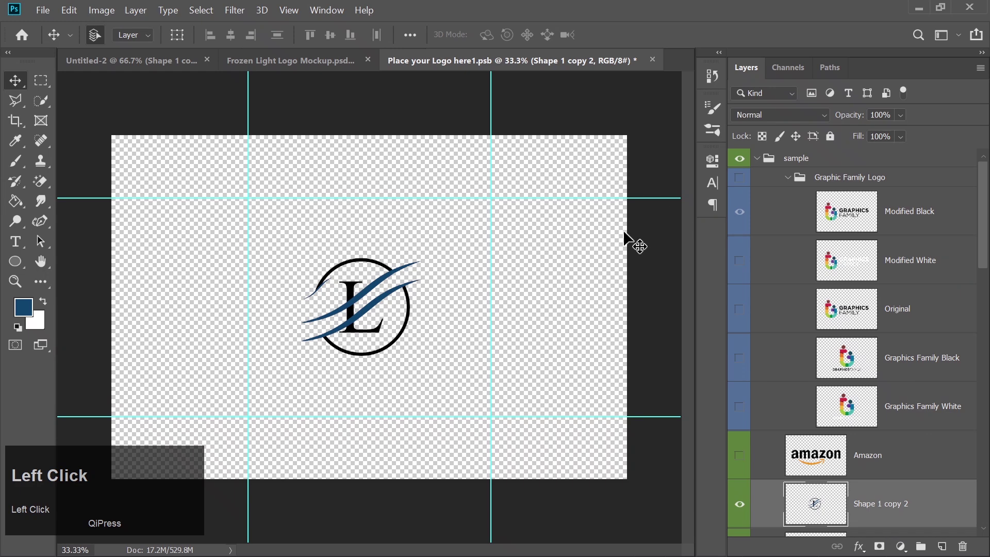
Enlarge the placed logo proportionally to nearly fill the area between the guides and center it there
key(ctrl+t)
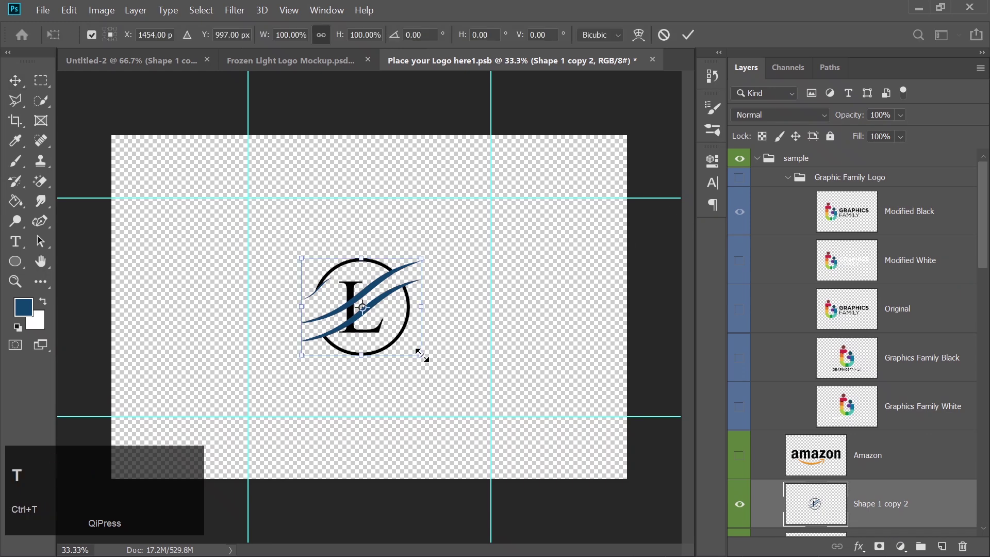
drag(421, 356, 483, 412)
drag(355, 327, 360, 323)
key(Return)
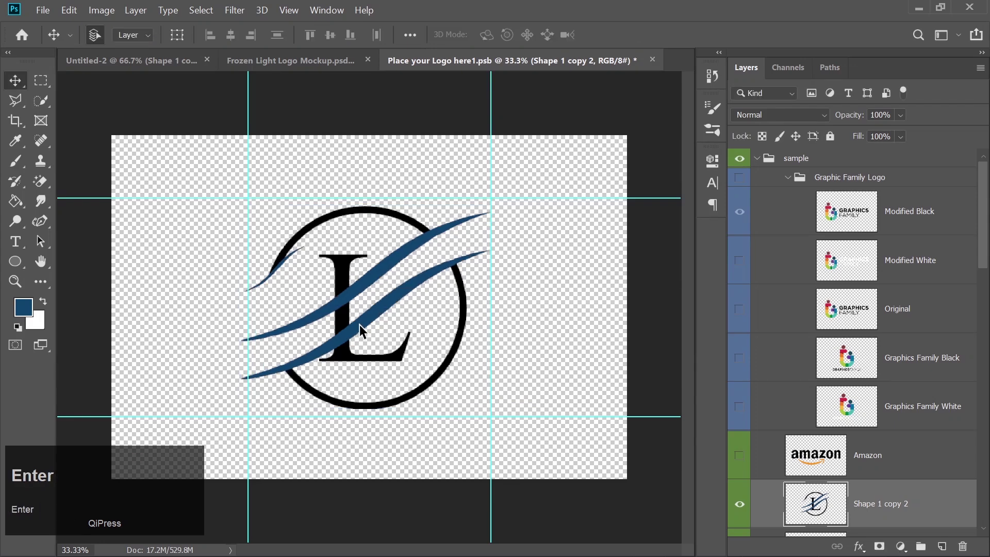
Save and close the smart object, and check the updated logo in Frozen Light Logo Mockup.psd
click(652, 60)
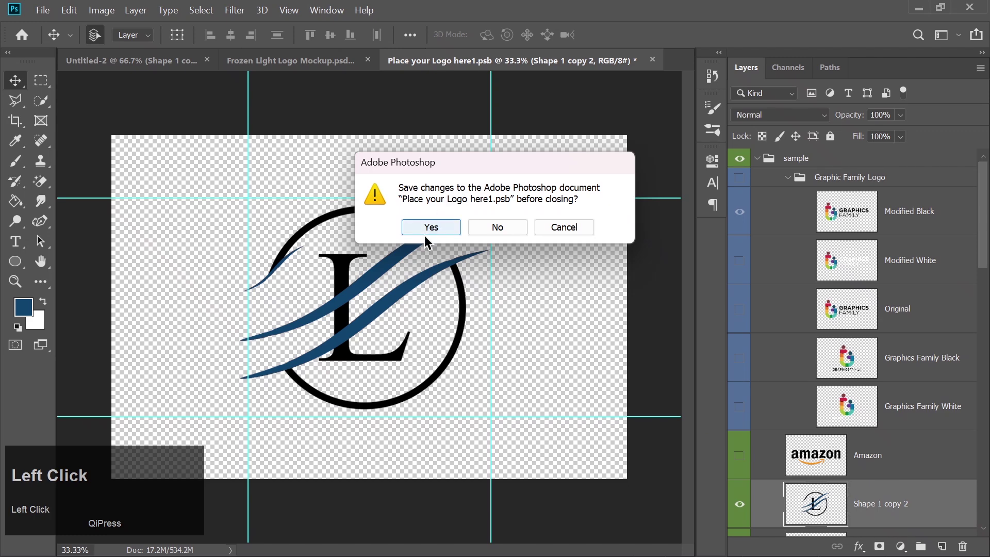
click(425, 233)
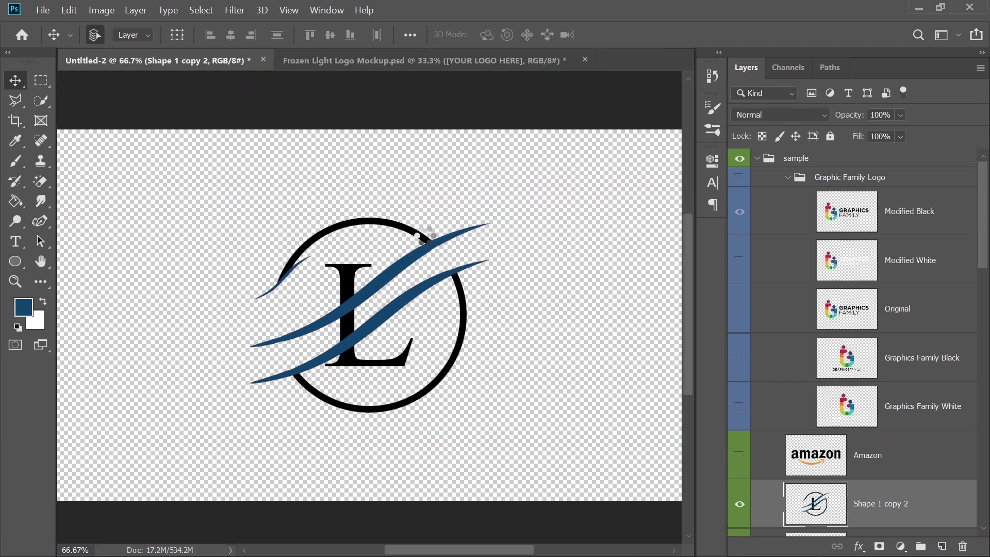
click(366, 61)
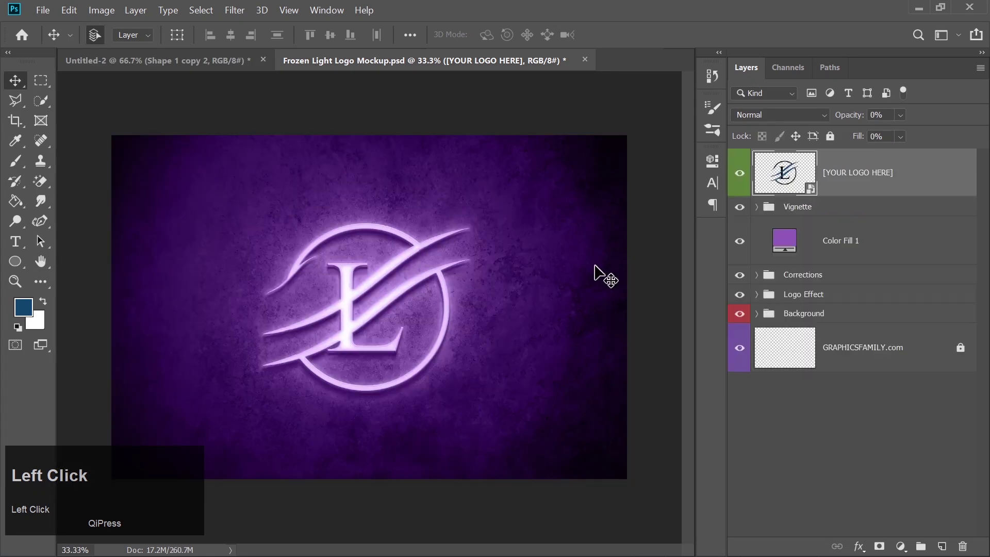
key(ctrl+equal)
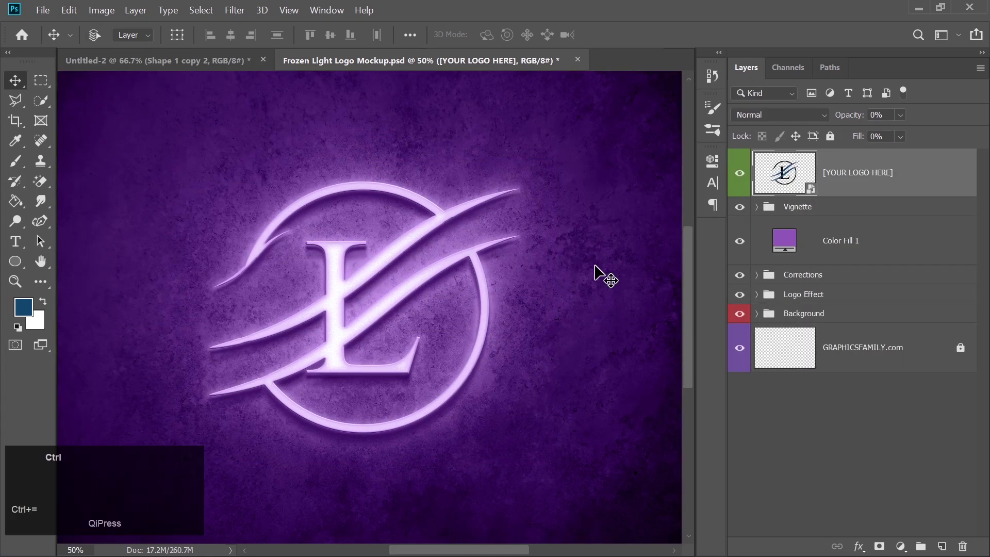
key(ctrl+minus)
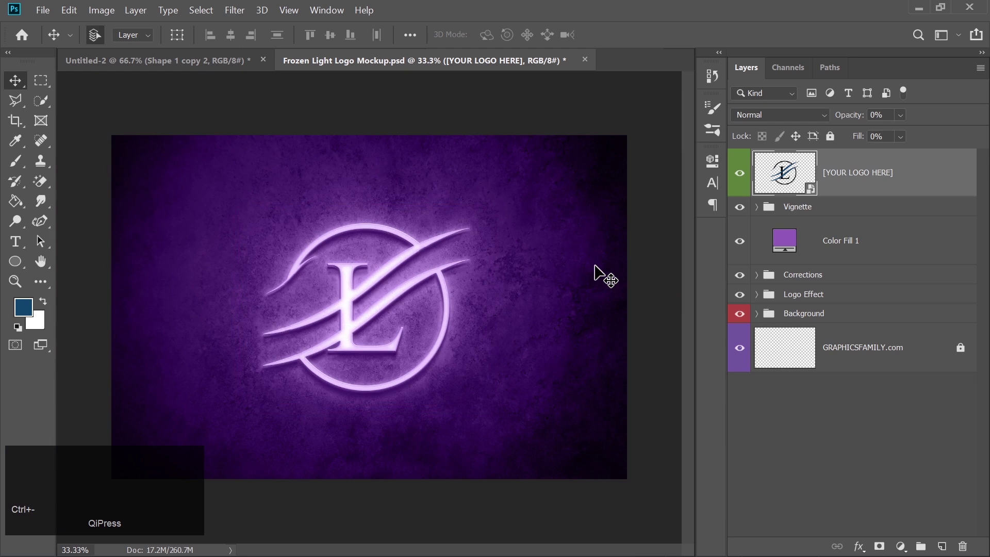